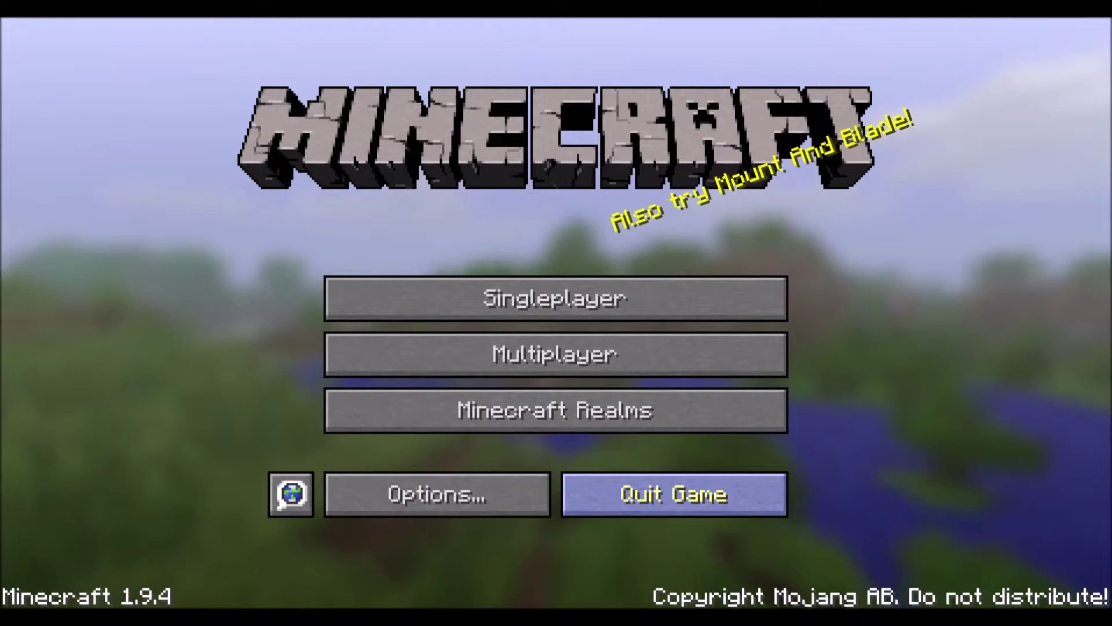
# Look over the Skin Customization and Music & Sounds options without changing anything.
pyautogui.click(437, 494)
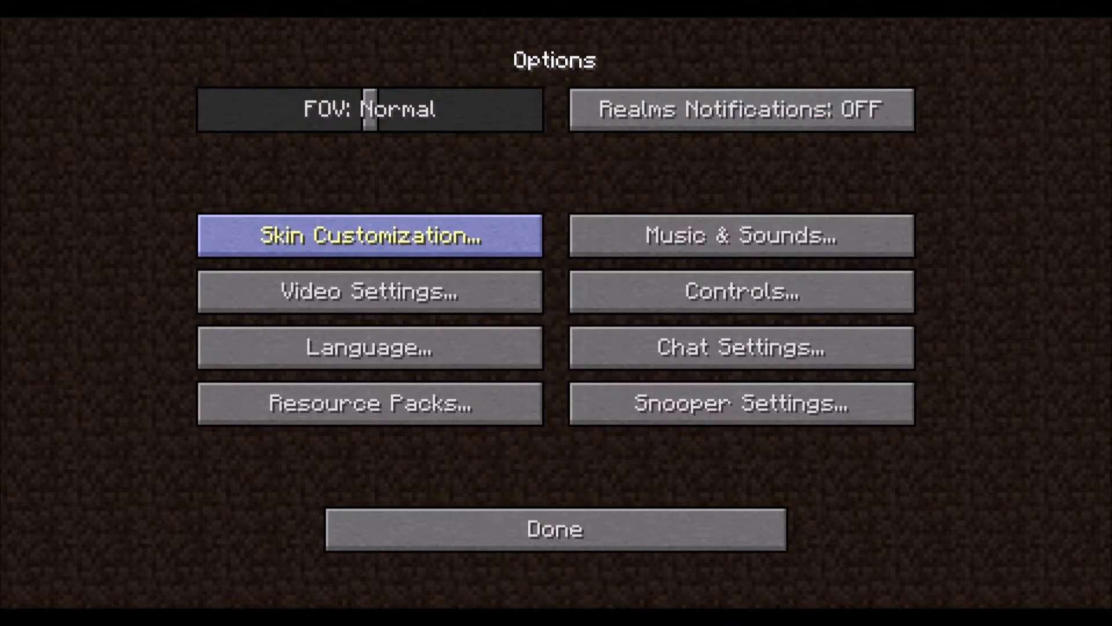
pyautogui.click(371, 243)
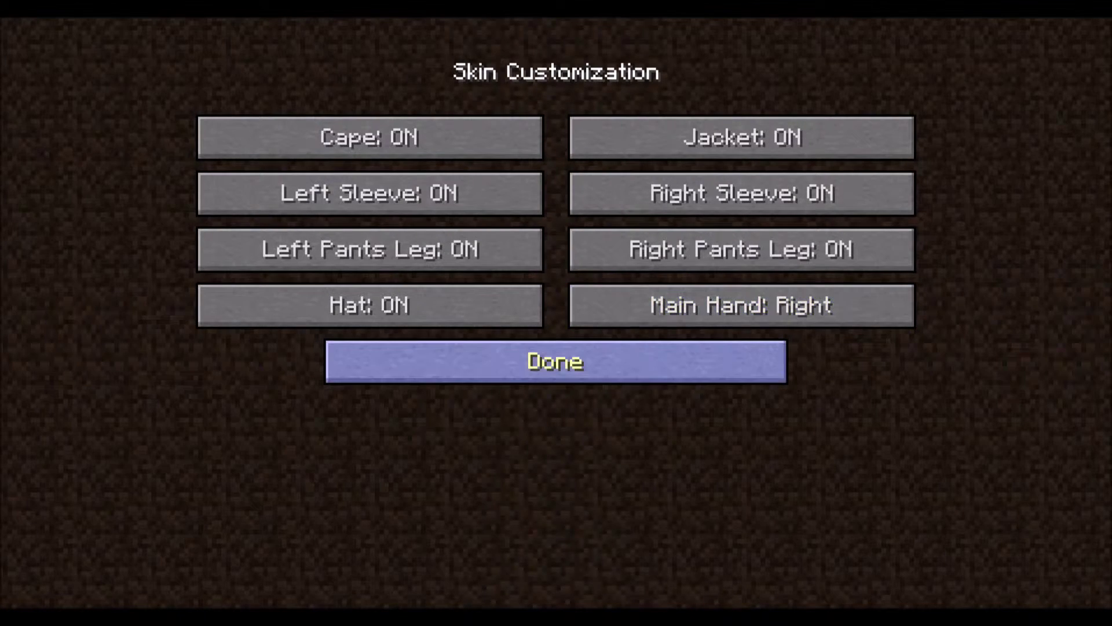
pyautogui.click(555, 361)
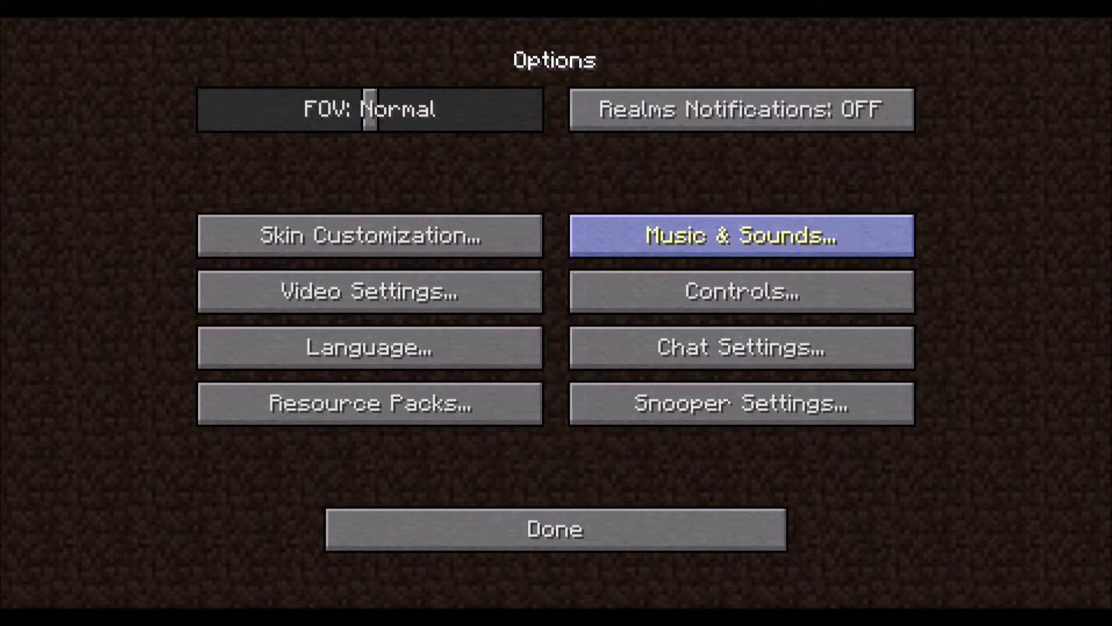
pyautogui.click(742, 232)
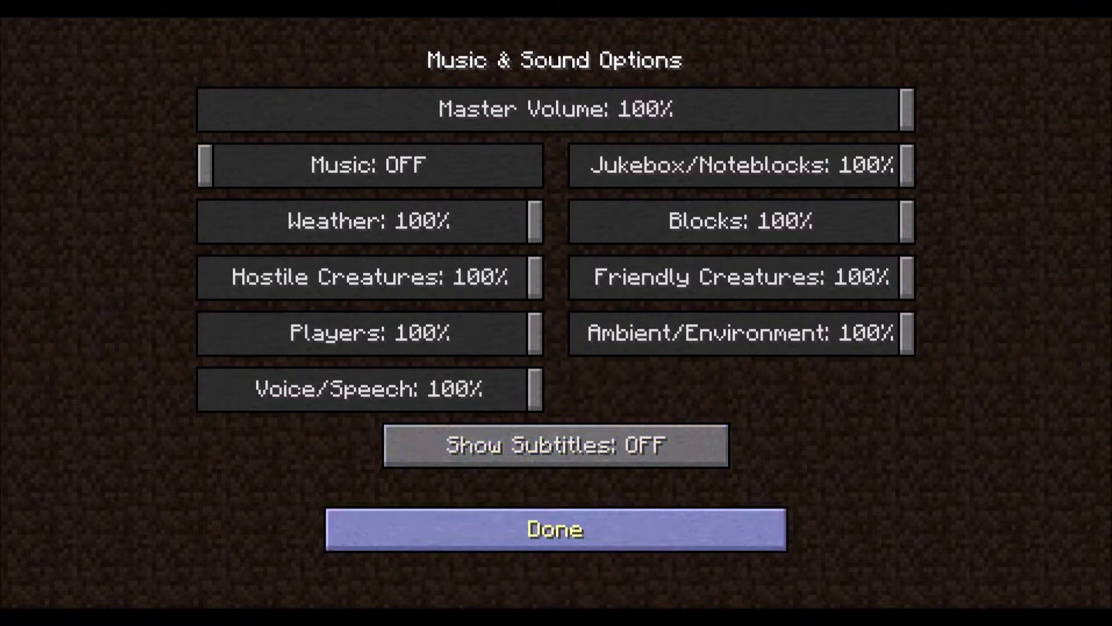
pyautogui.click(555, 529)
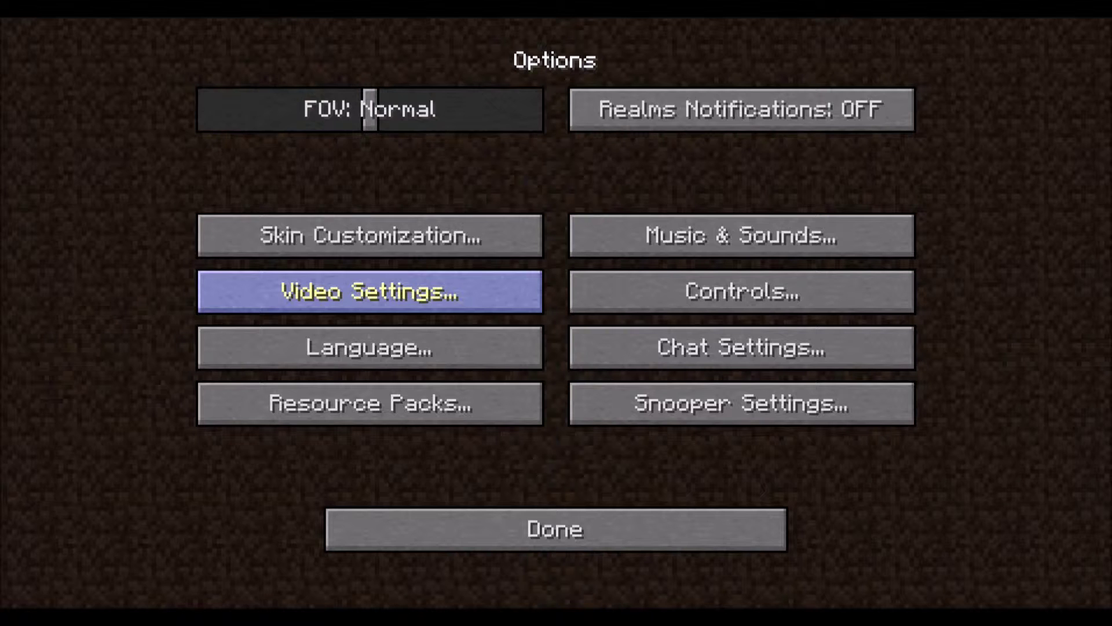
# In Video Settings, cycle GUI Scale through Small, Normal and Large, ending on Auto.
pyautogui.click(371, 291)
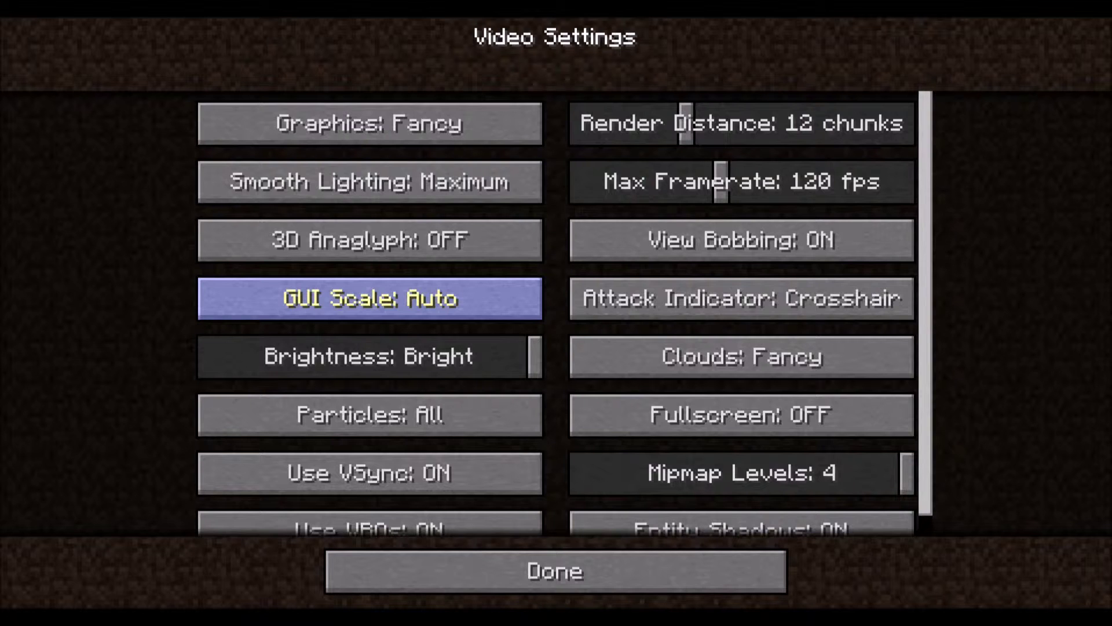
pyautogui.click(371, 298)
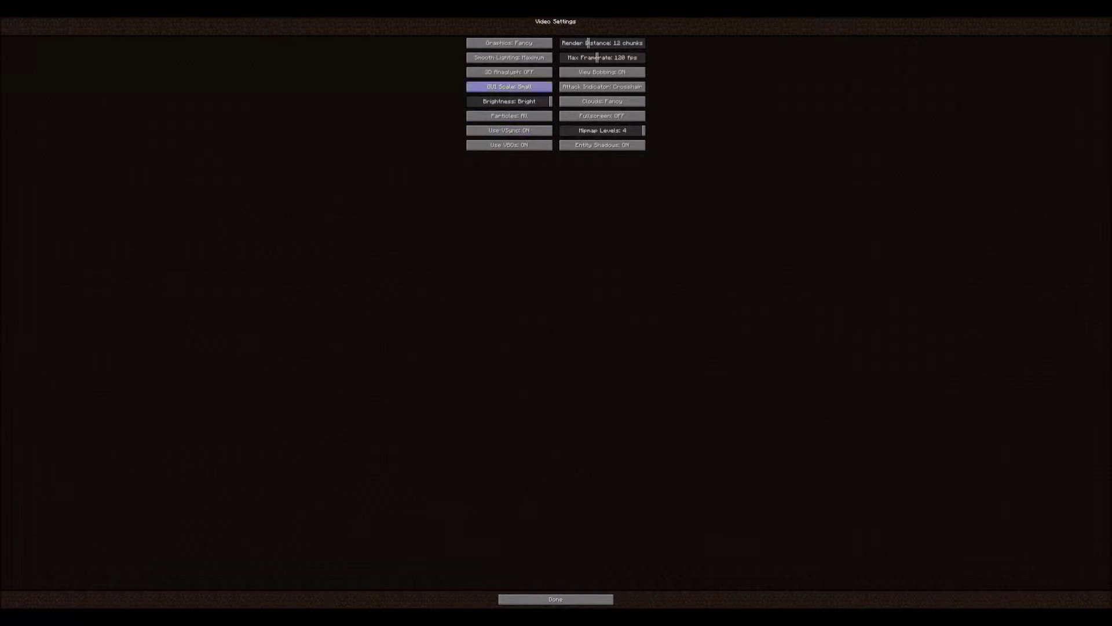
pyautogui.click(509, 86)
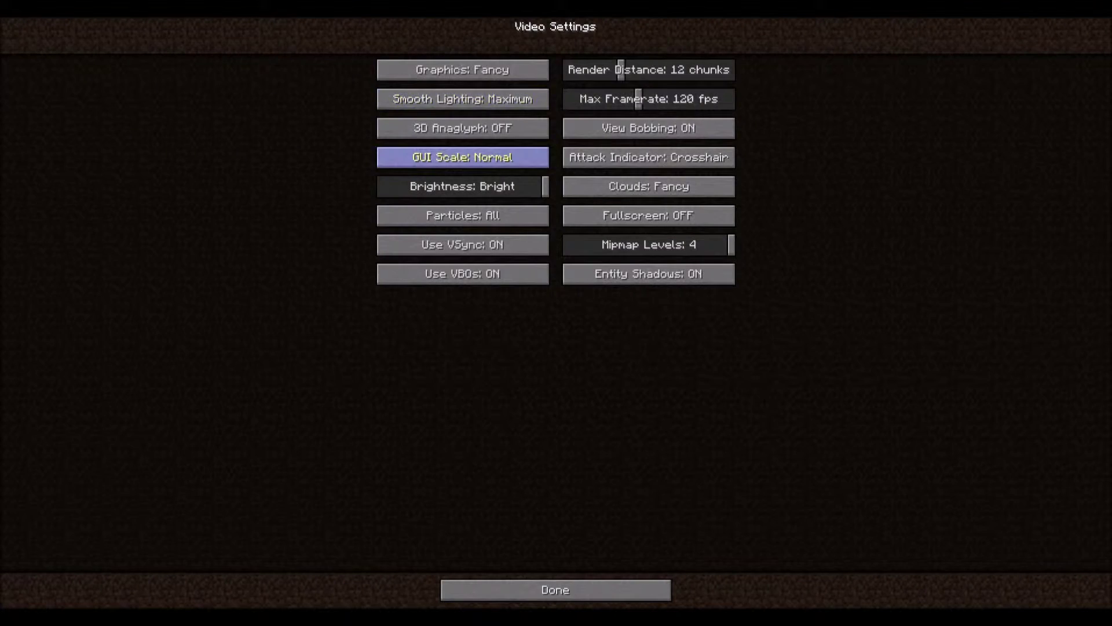
pyautogui.click(463, 154)
pyautogui.click(417, 228)
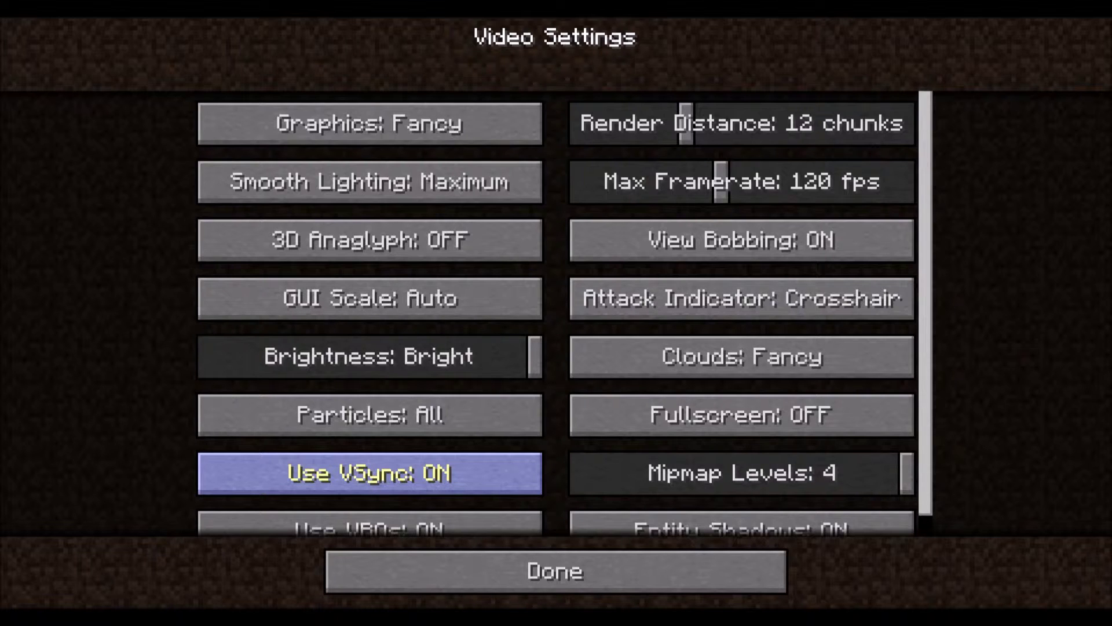
pyautogui.scroll(-1, 369, 473)
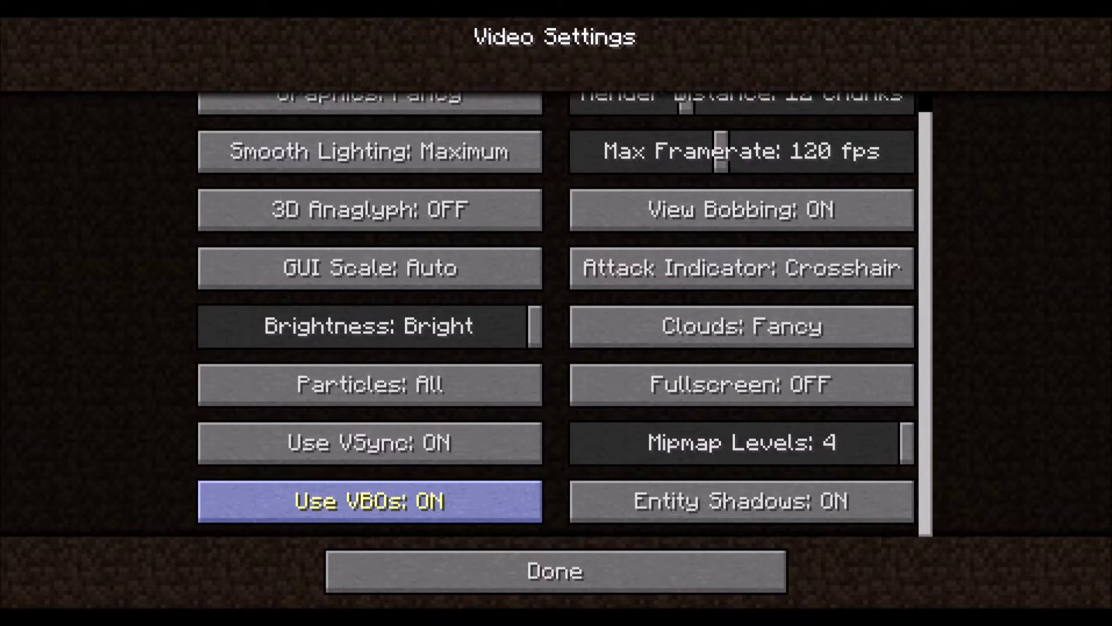
pyautogui.scroll(1, 741, 371)
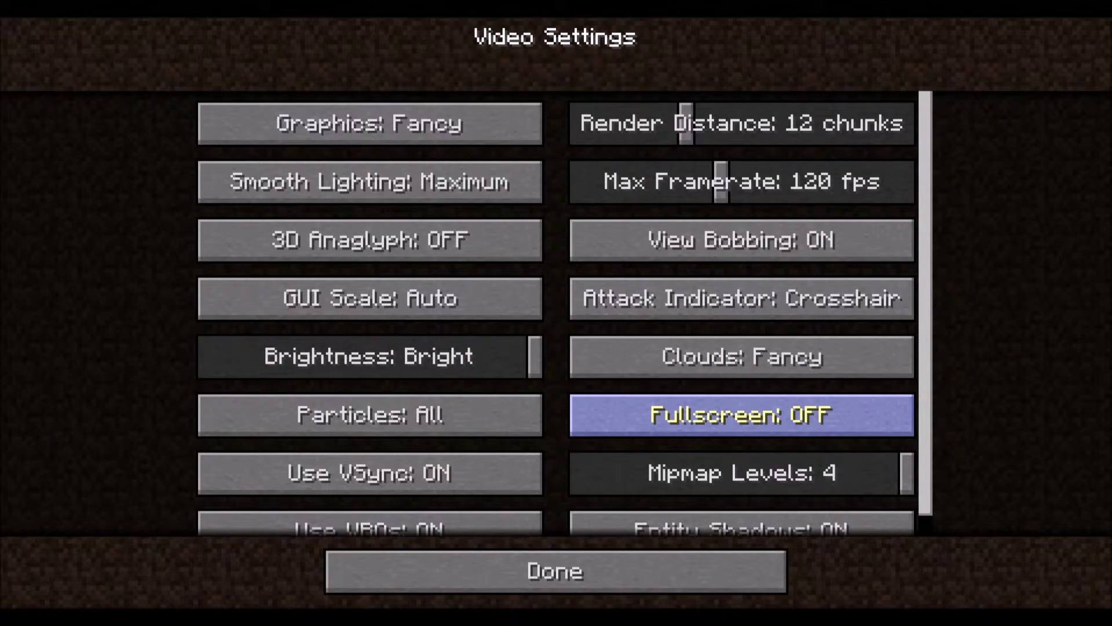
pyautogui.scroll(-1, 741, 429)
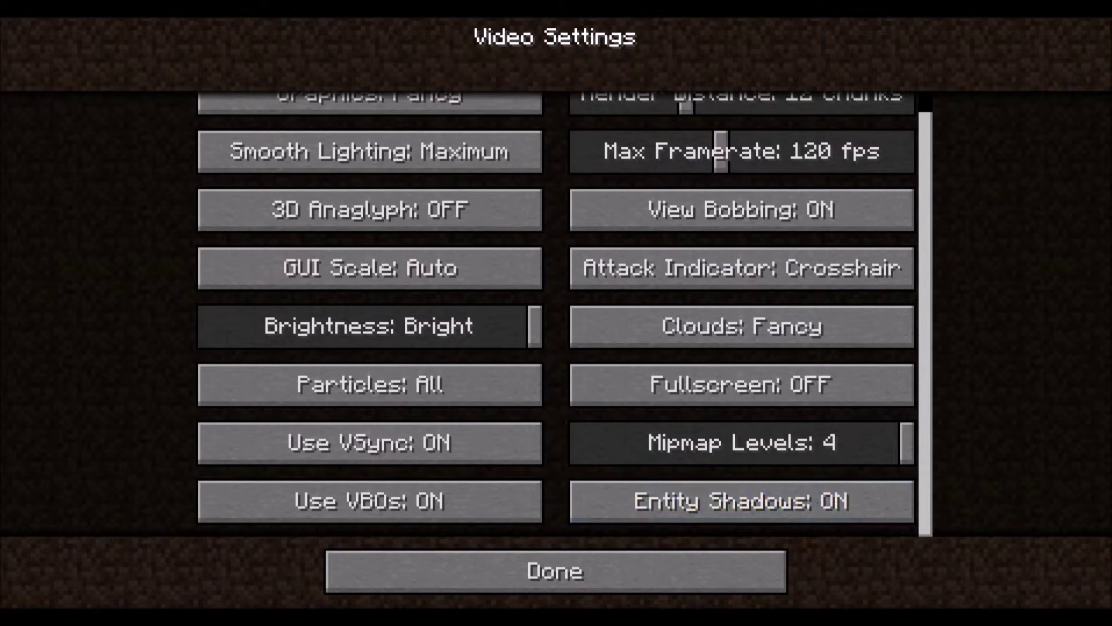
# Leave Video Settings, review the Controls key bindings, then bring up Chat Settings.
pyautogui.click(555, 570)
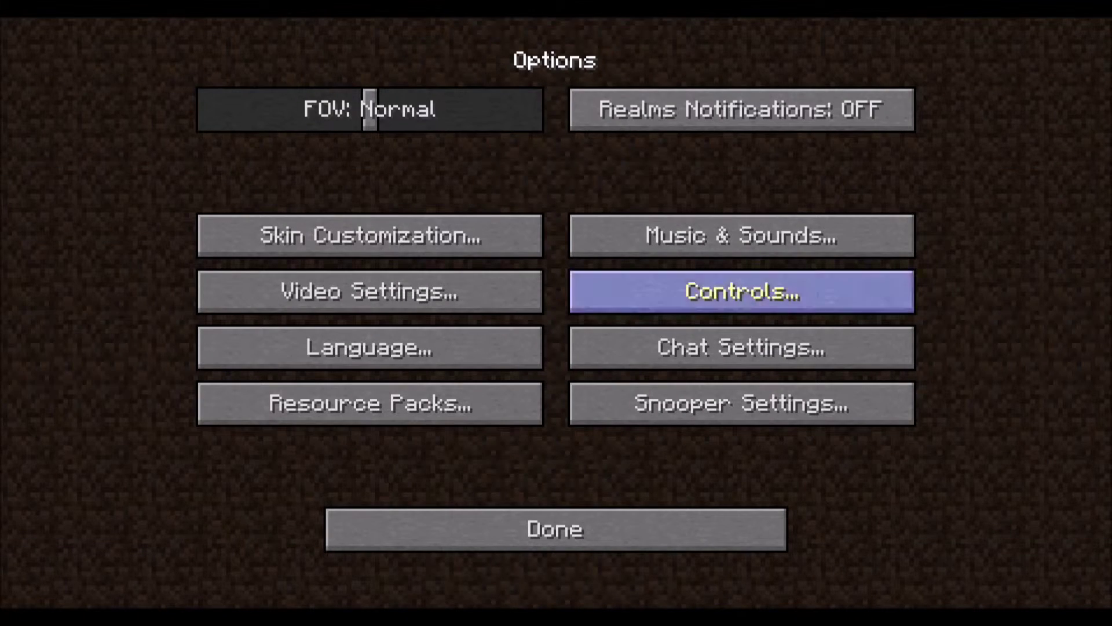
pyautogui.click(741, 291)
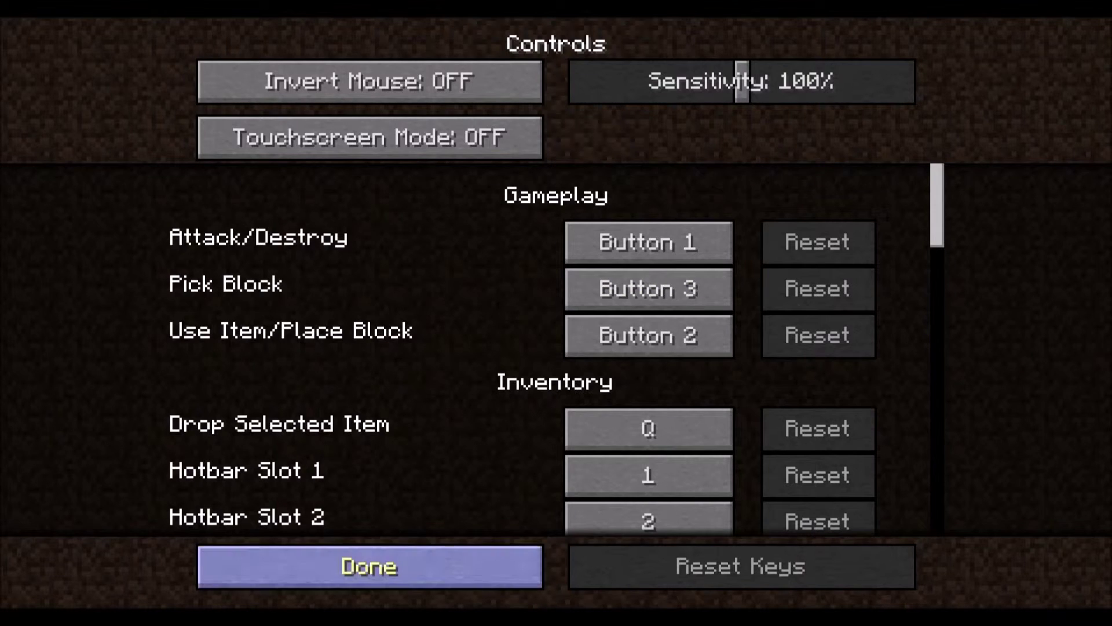
pyautogui.click(371, 550)
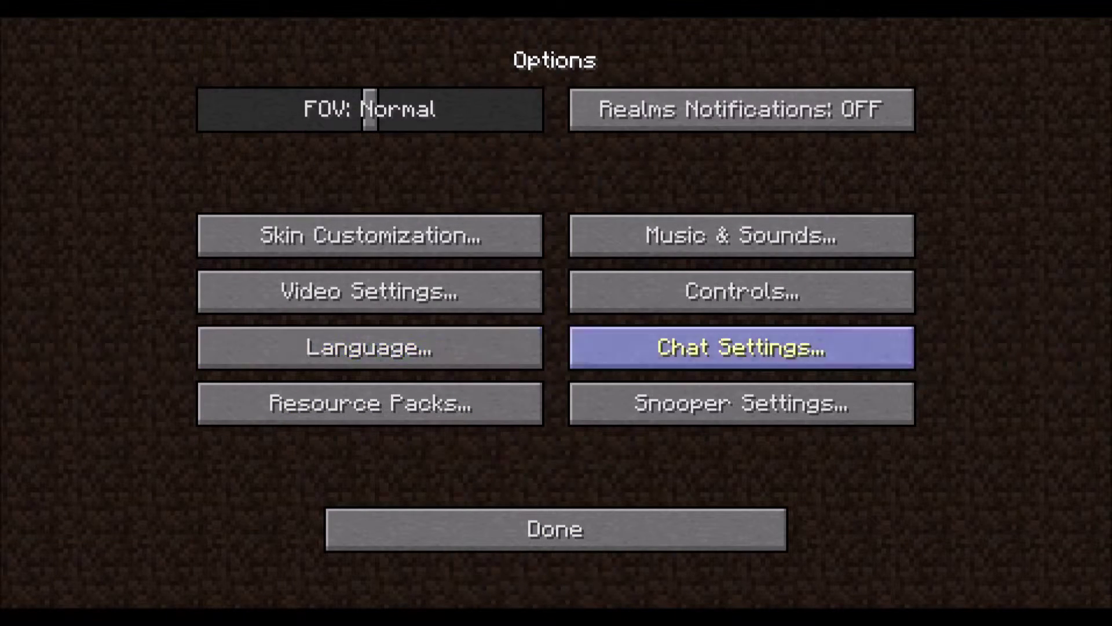
pyautogui.click(742, 353)
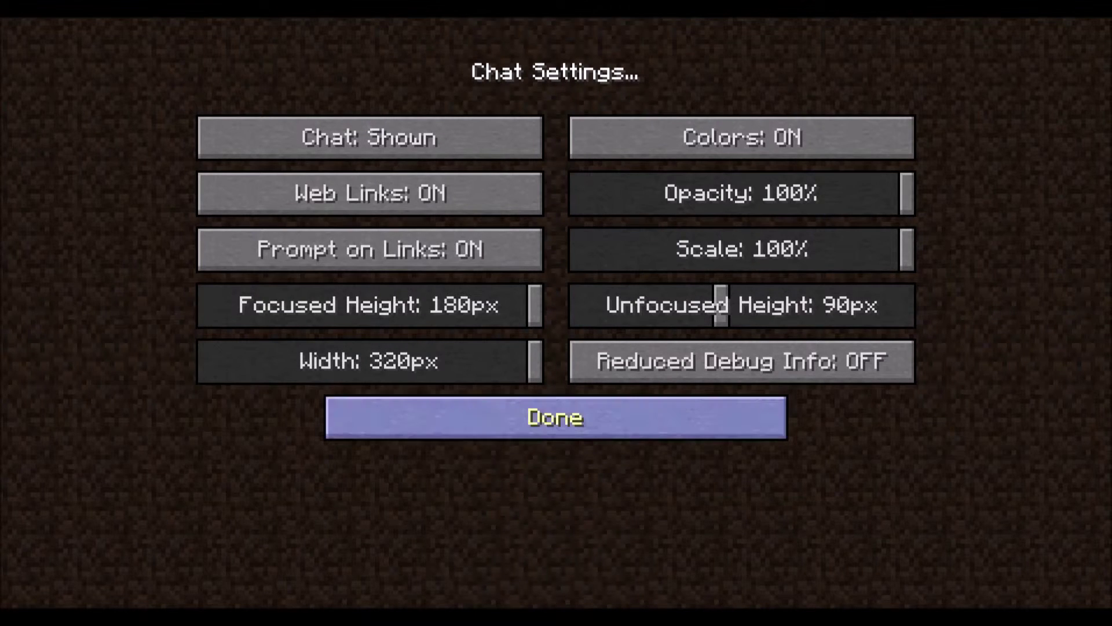
# Check the Resource Packs and Snooper settings (Allow Snooper ON), then return to the title screen.
pyautogui.click(638, 414)
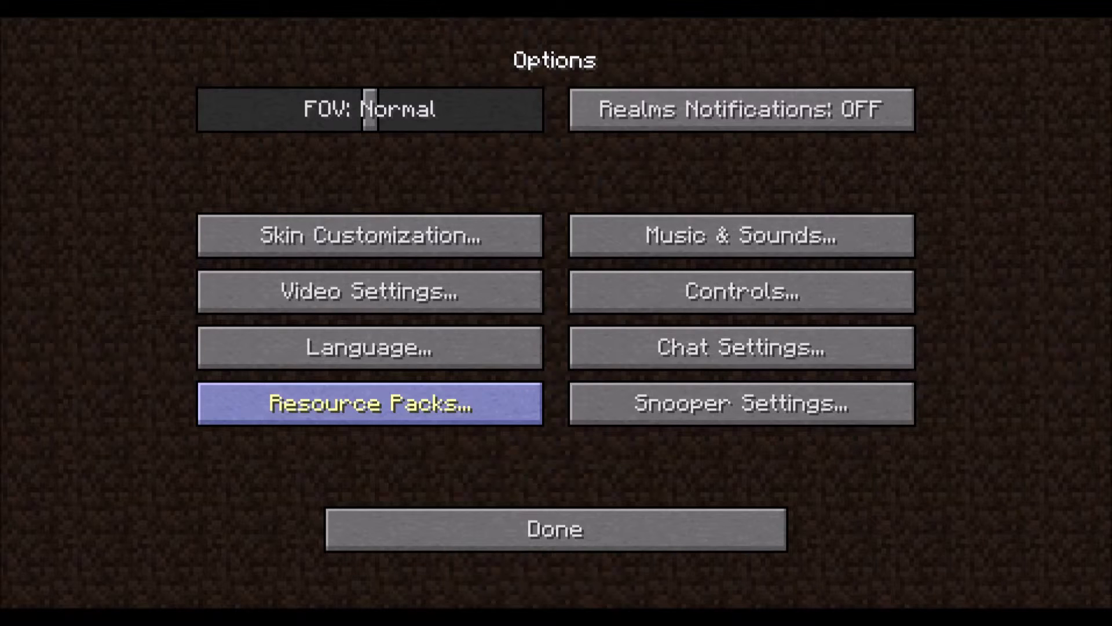
pyautogui.click(370, 404)
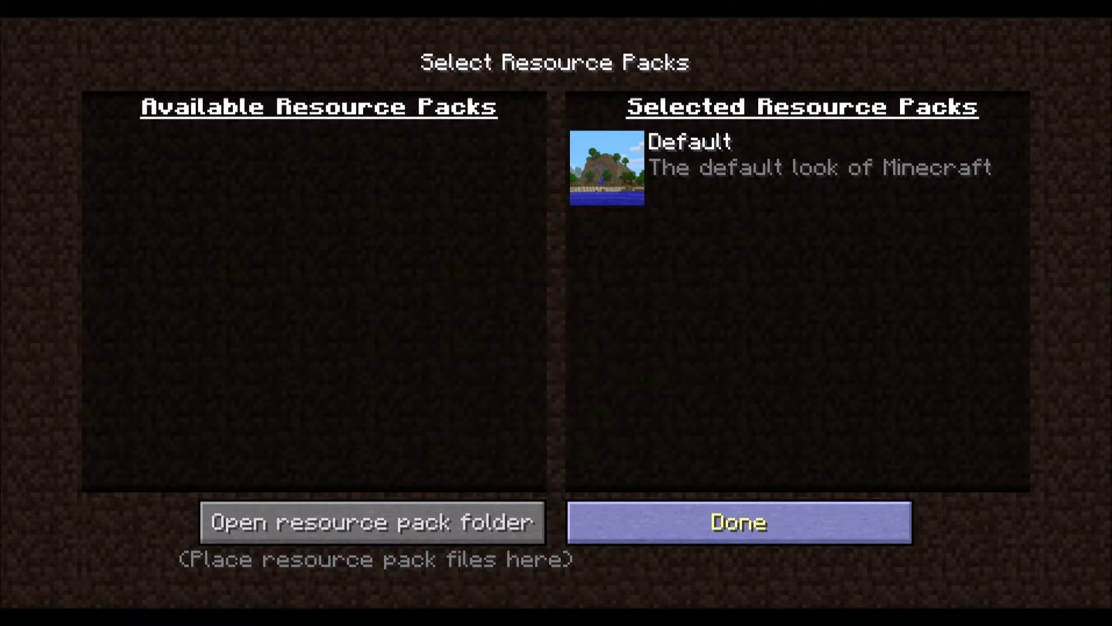
pyautogui.click(672, 525)
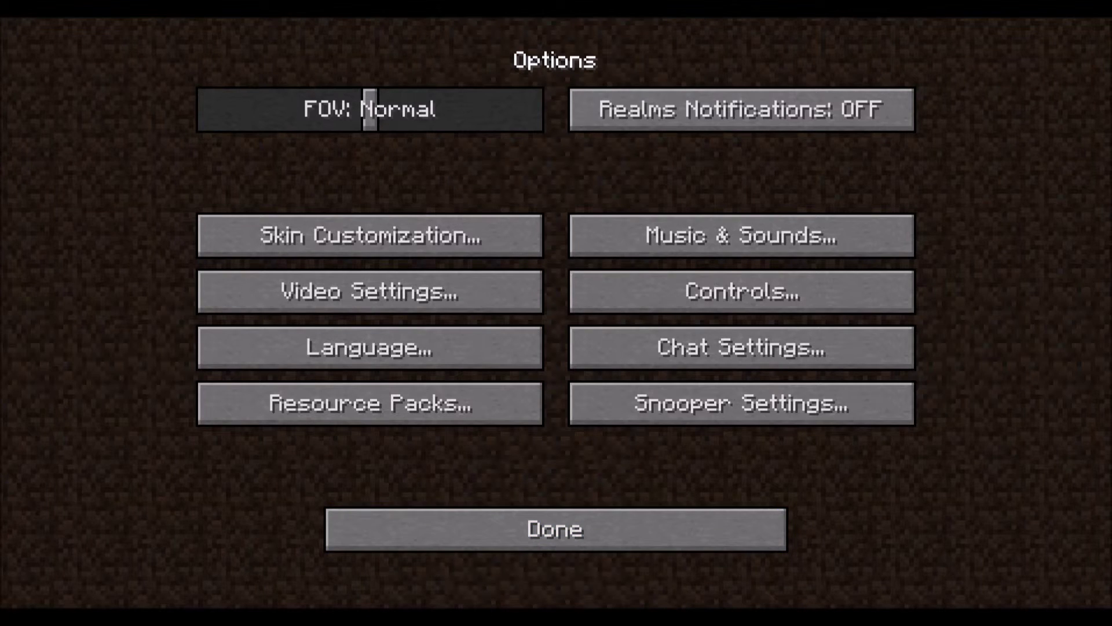
pyautogui.click(743, 400)
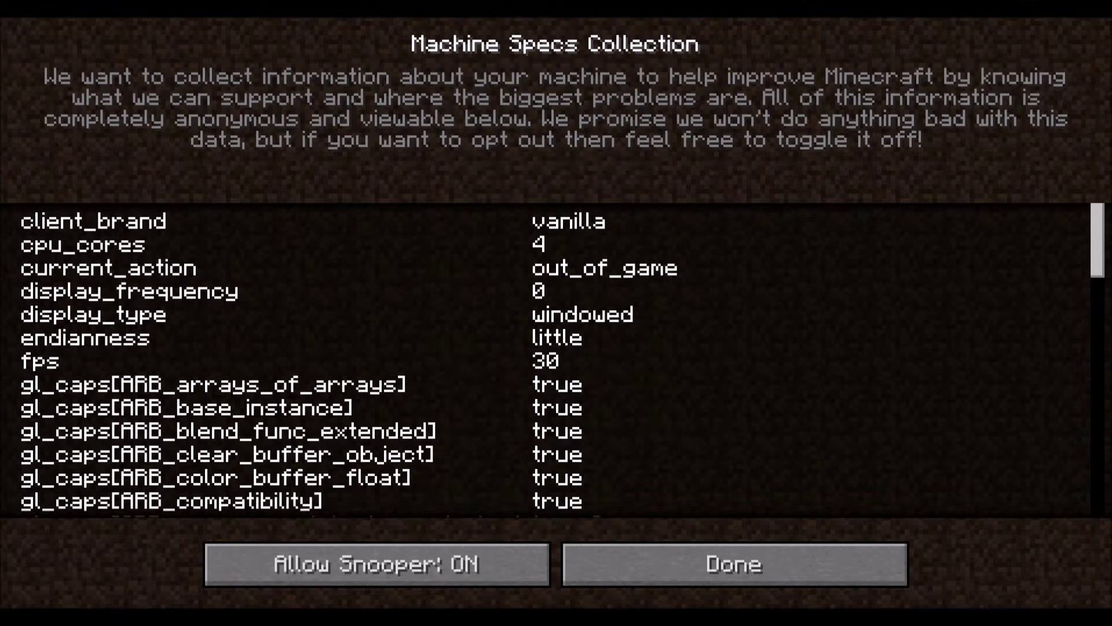
pyautogui.click(672, 548)
pyautogui.click(672, 544)
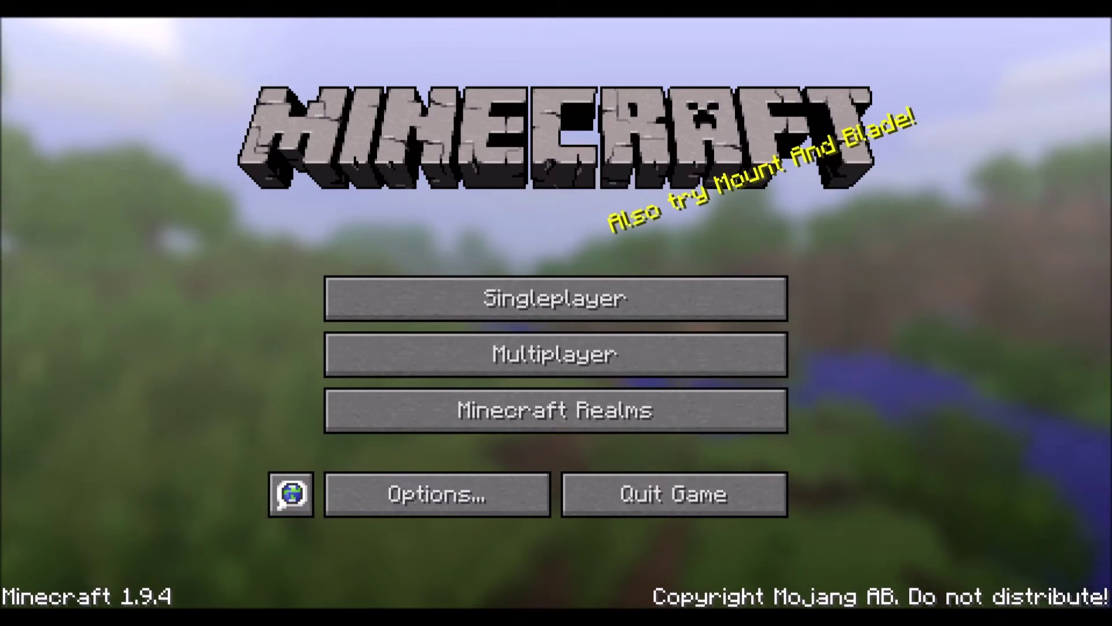
# Start a new singleplayer world, cycling Game Mode through Hardcore and Creative back to Survival.
pyautogui.click(556, 299)
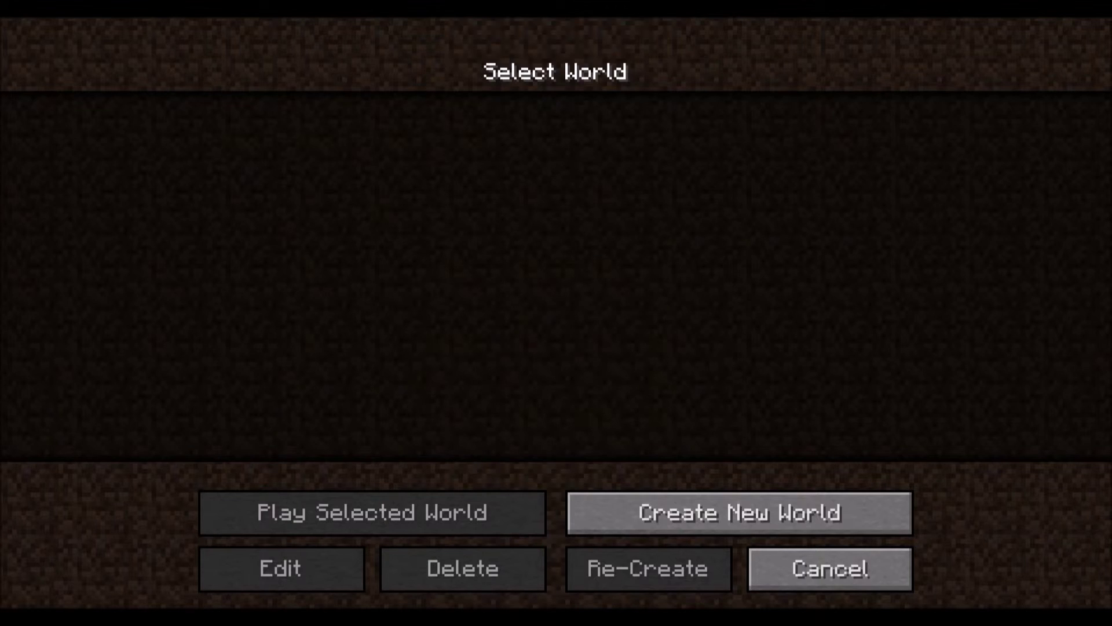
pyautogui.click(740, 513)
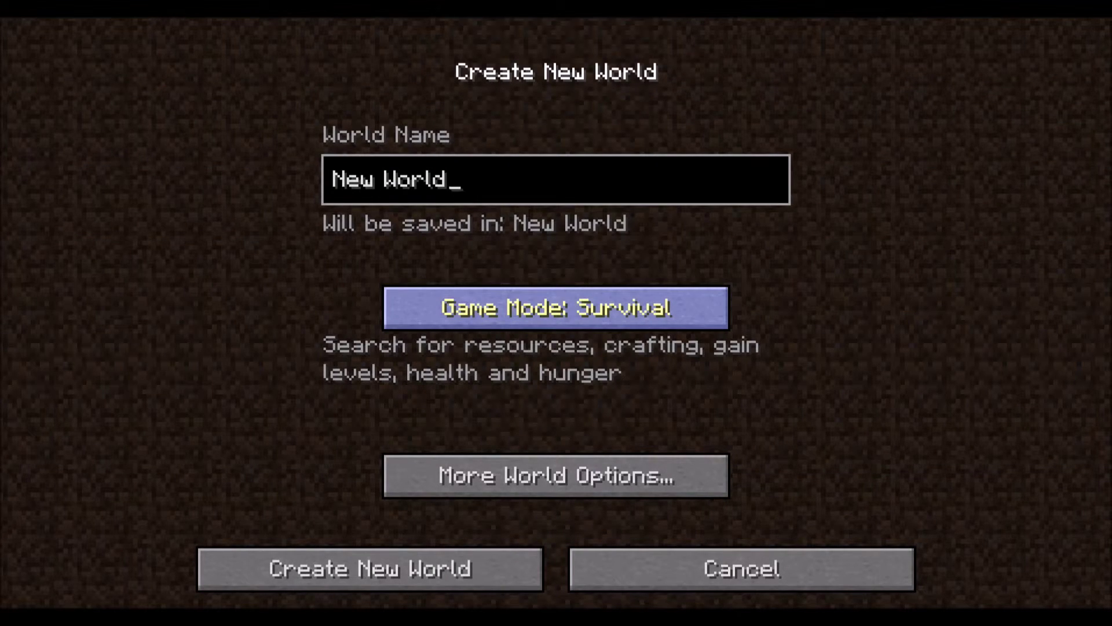
pyautogui.click(557, 308)
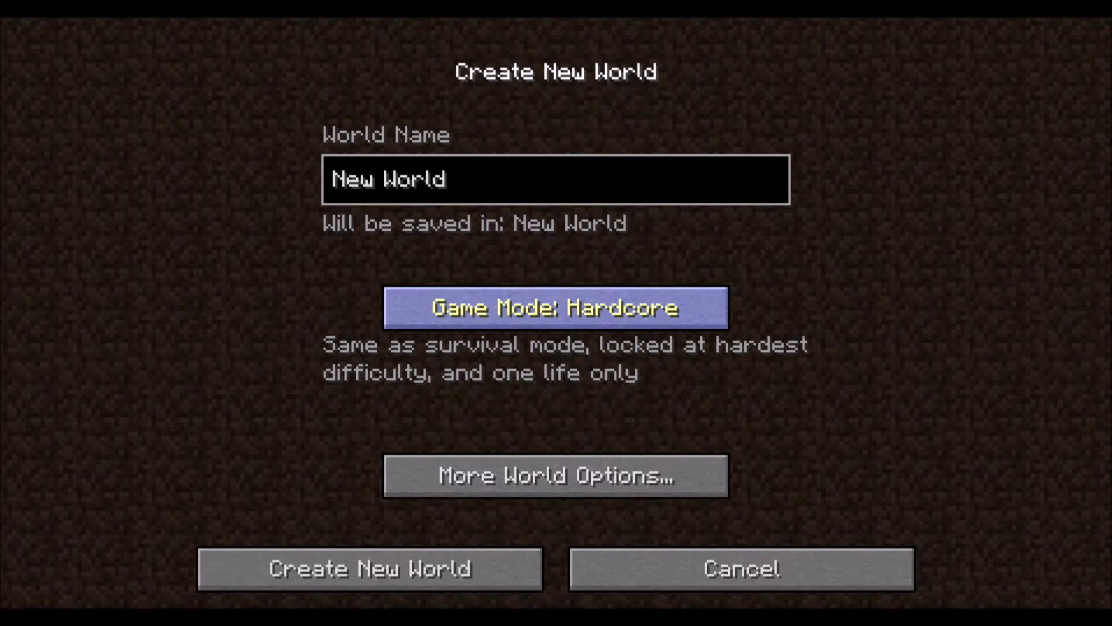
pyautogui.click(557, 307)
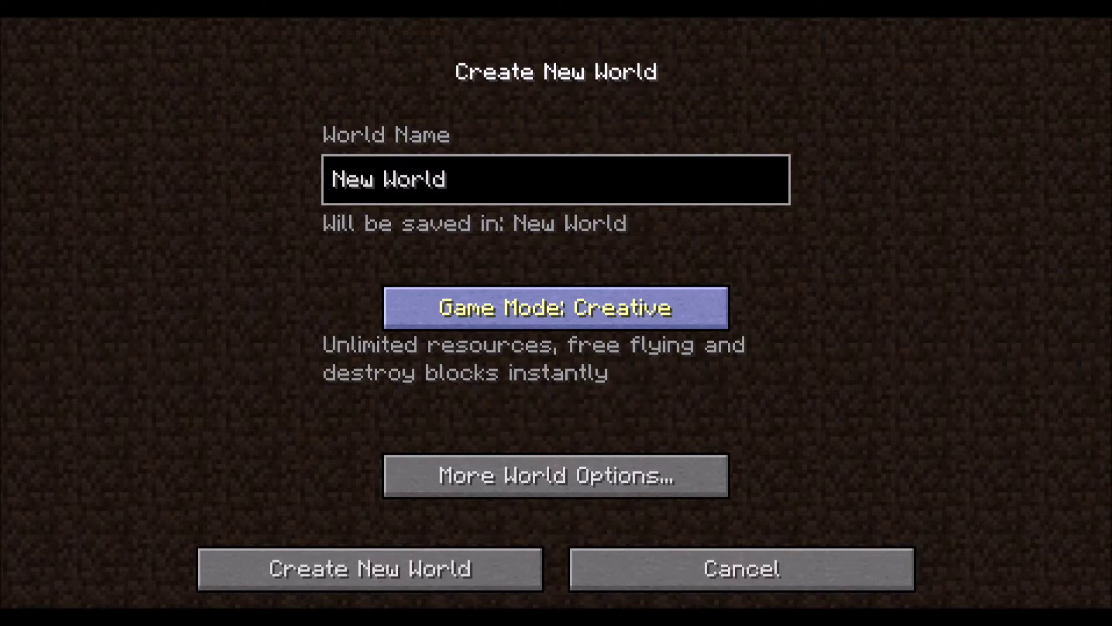
pyautogui.click(556, 307)
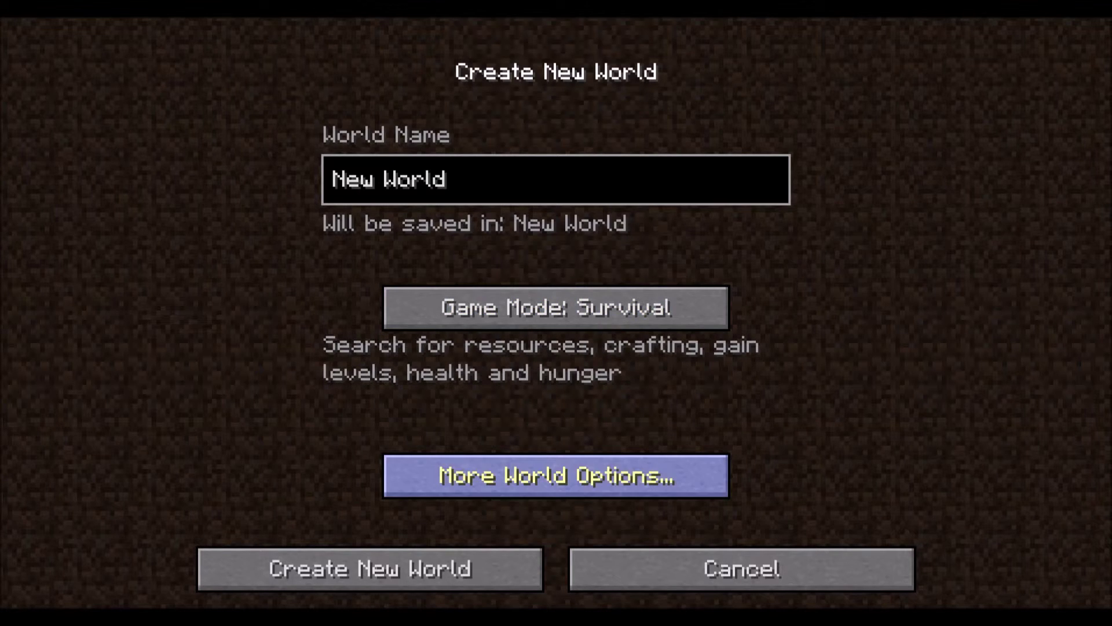
pyautogui.click(557, 475)
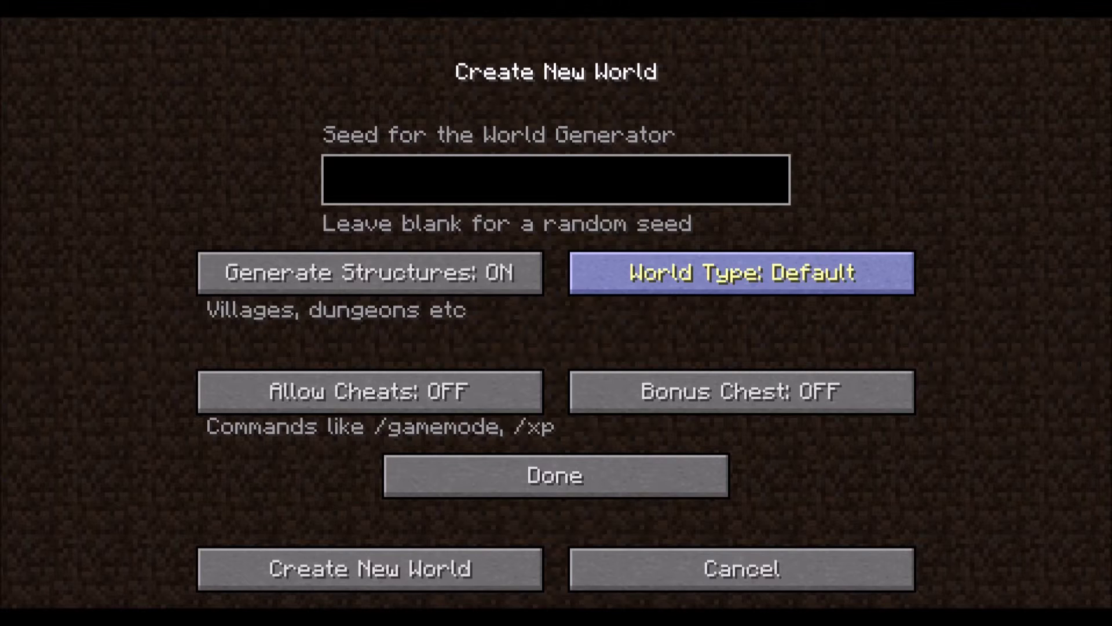
# Cycle World Type through Superflat, Large Biomes, AMPLIFIED and Customized back to Default.
pyautogui.click(741, 272)
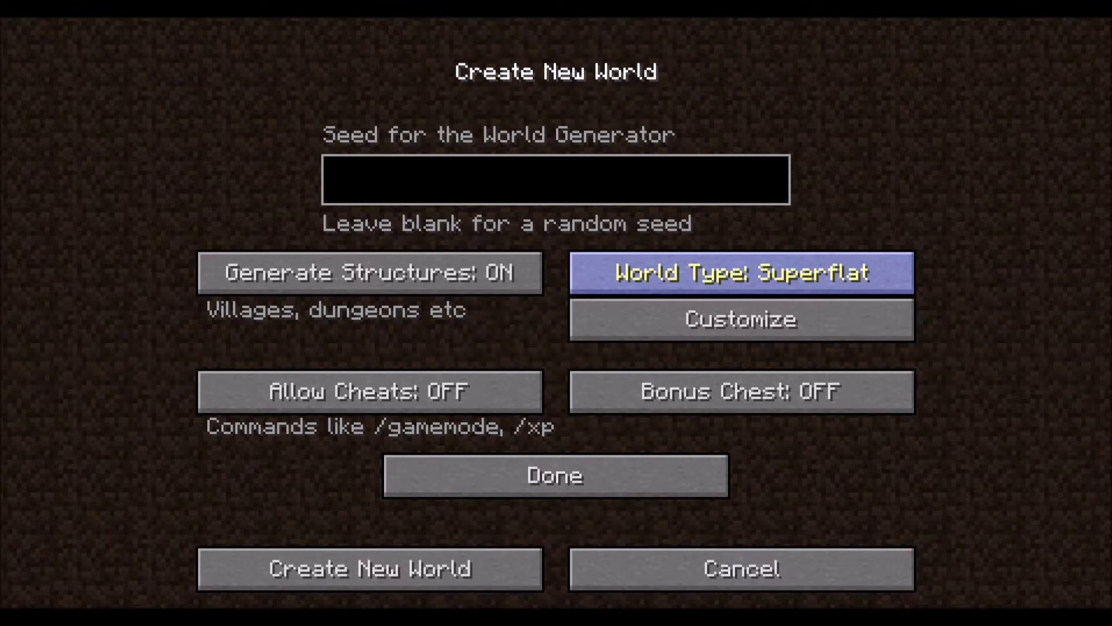
pyautogui.click(742, 272)
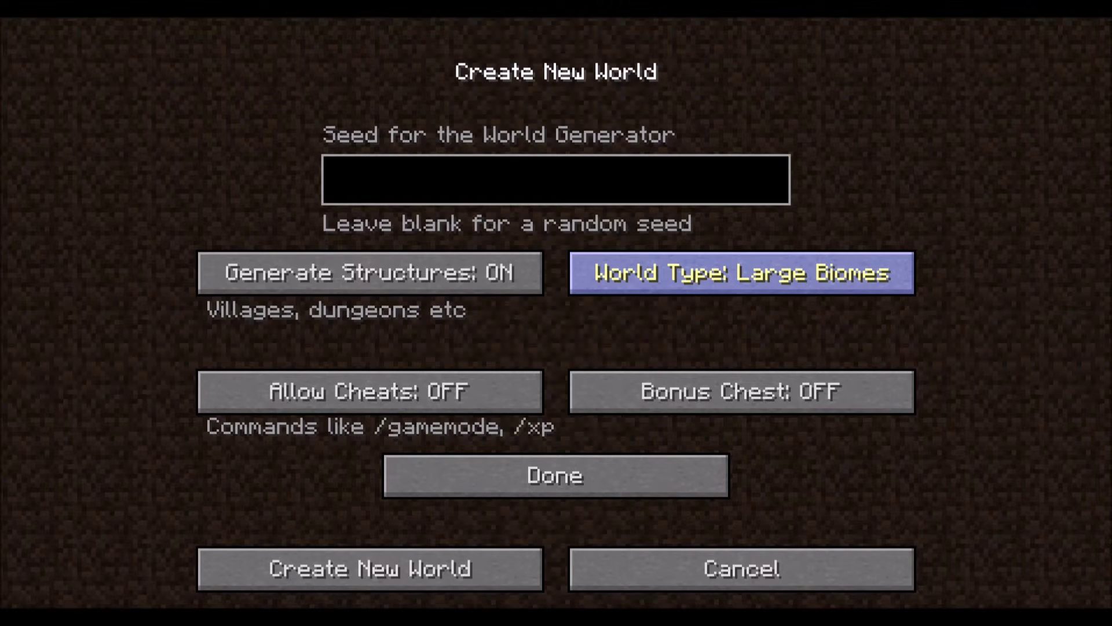
pyautogui.click(741, 273)
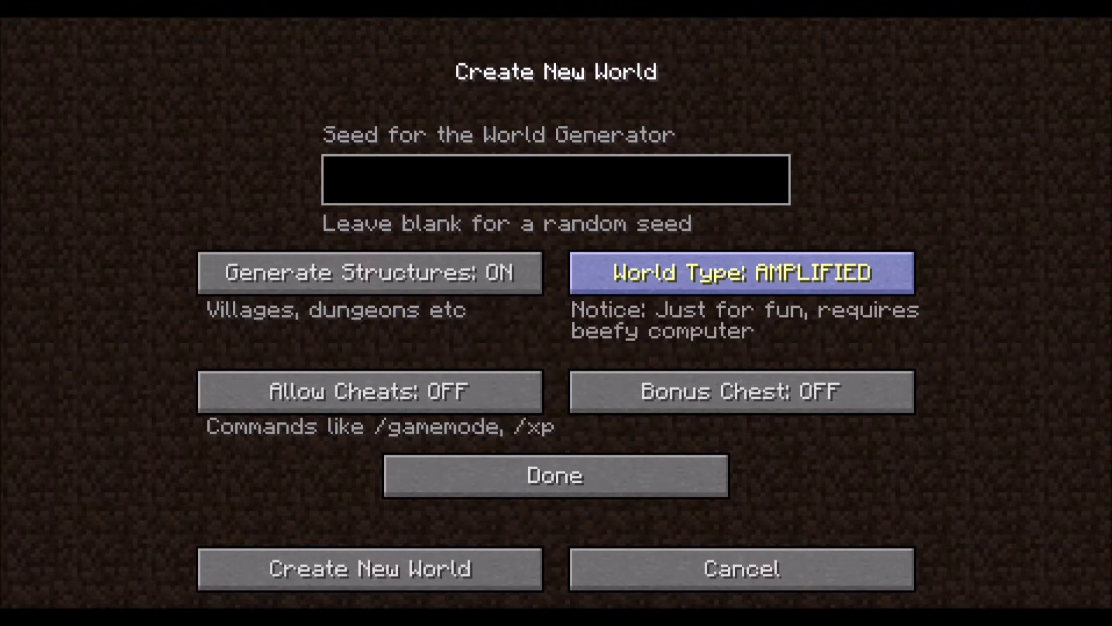
pyautogui.click(741, 273)
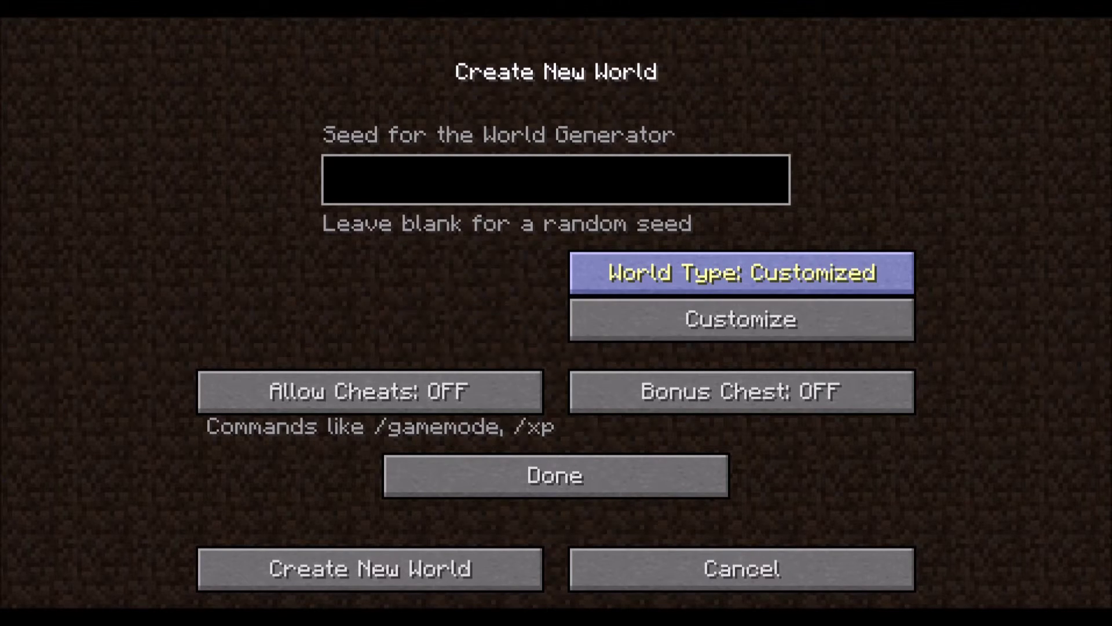
pyautogui.click(742, 272)
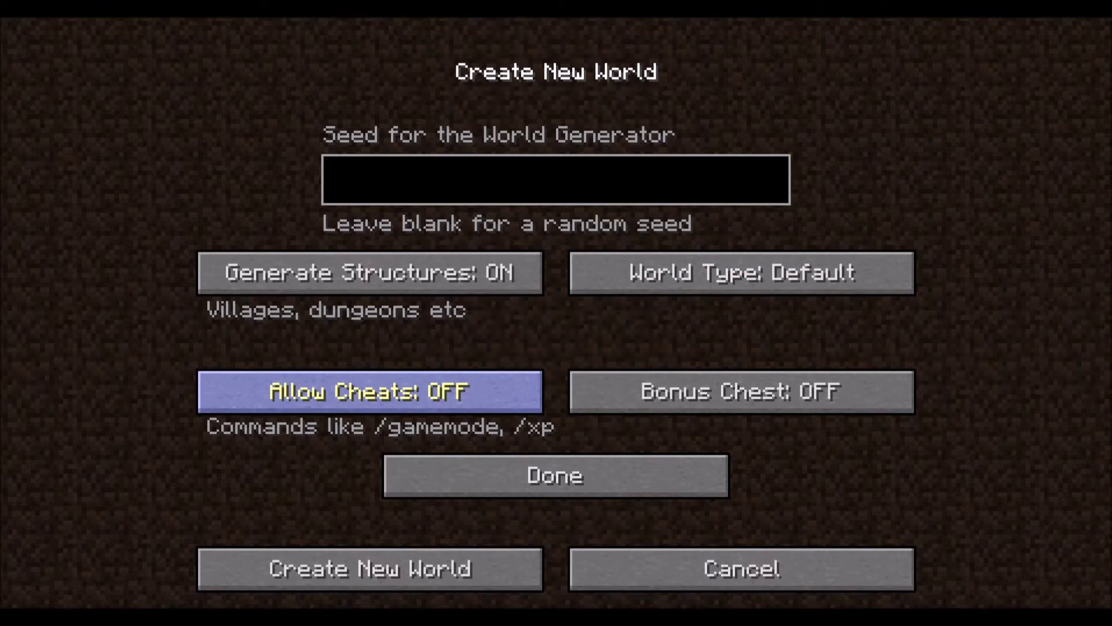
# Turn on Allow Cheats and Bonus Chest, then create the new world.
pyautogui.click(369, 391)
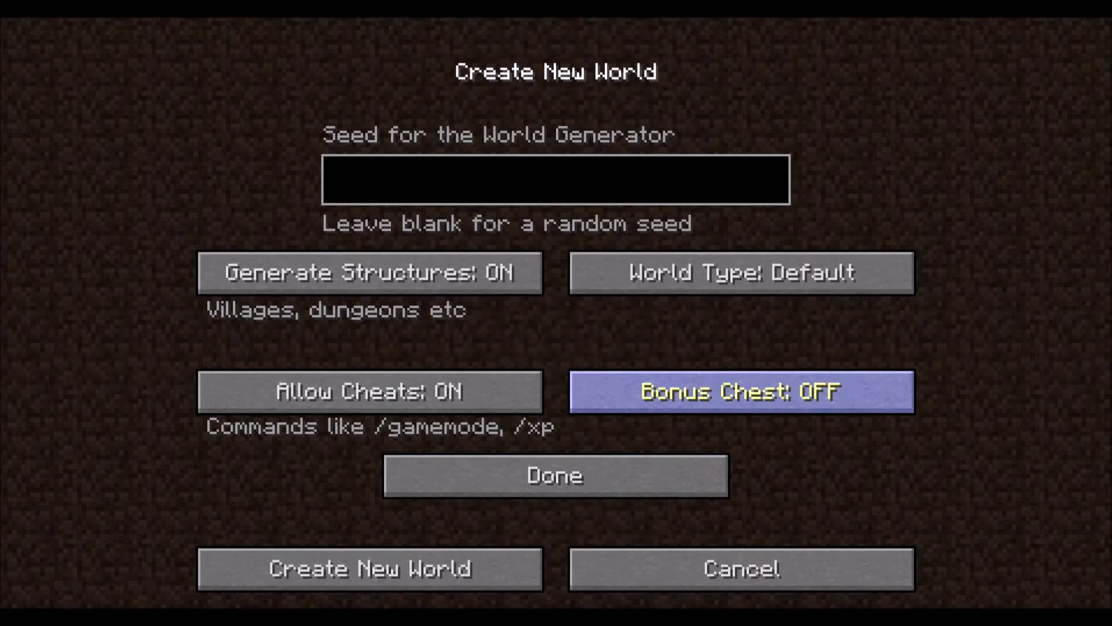
pyautogui.click(742, 392)
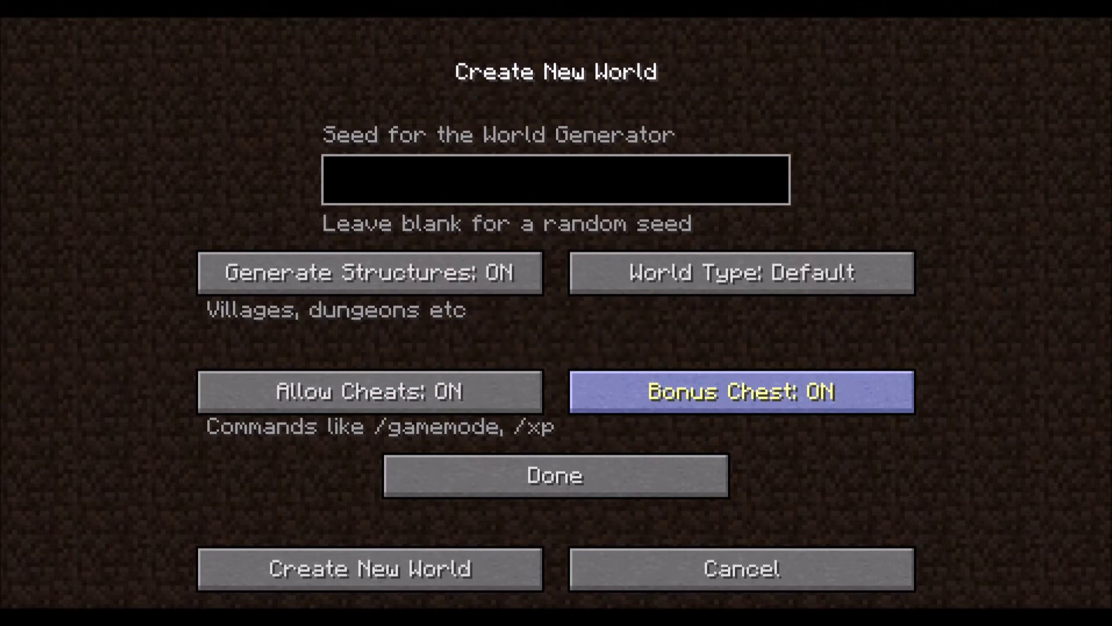
pyautogui.click(556, 475)
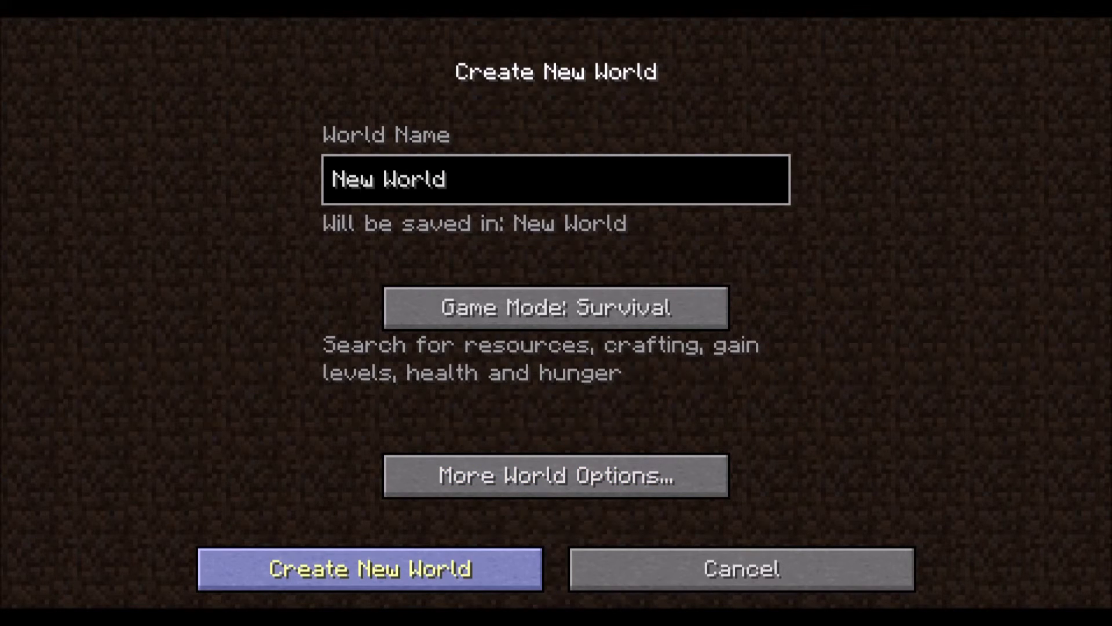
pyautogui.click(371, 568)
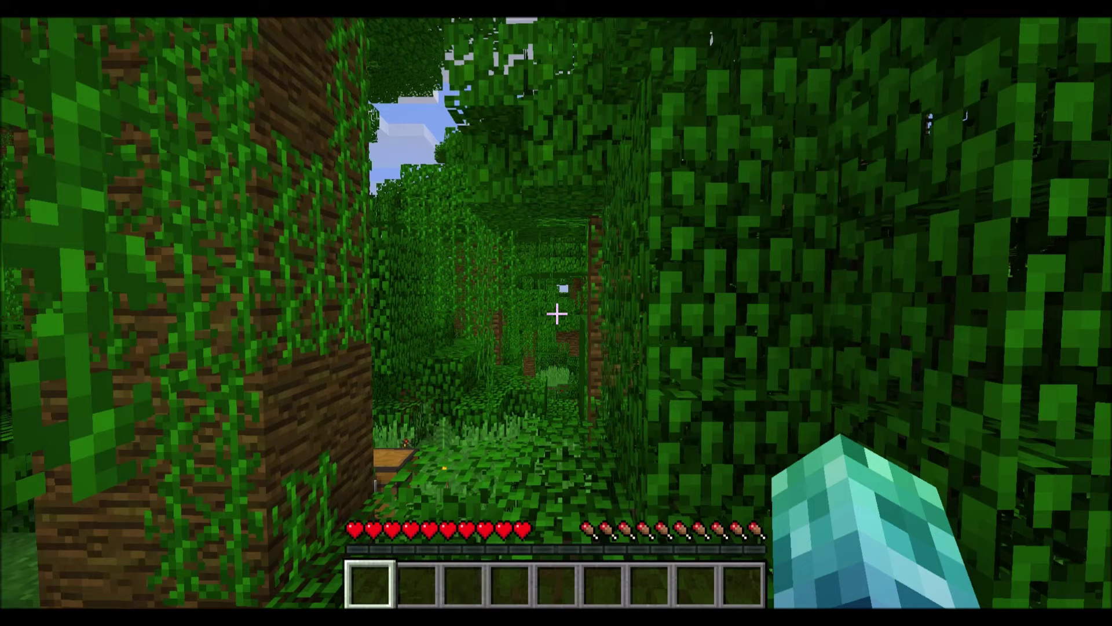
# Lower Render Distance to 2 chunks in Video Settings and resume playing.
pyautogui.press('Escape')
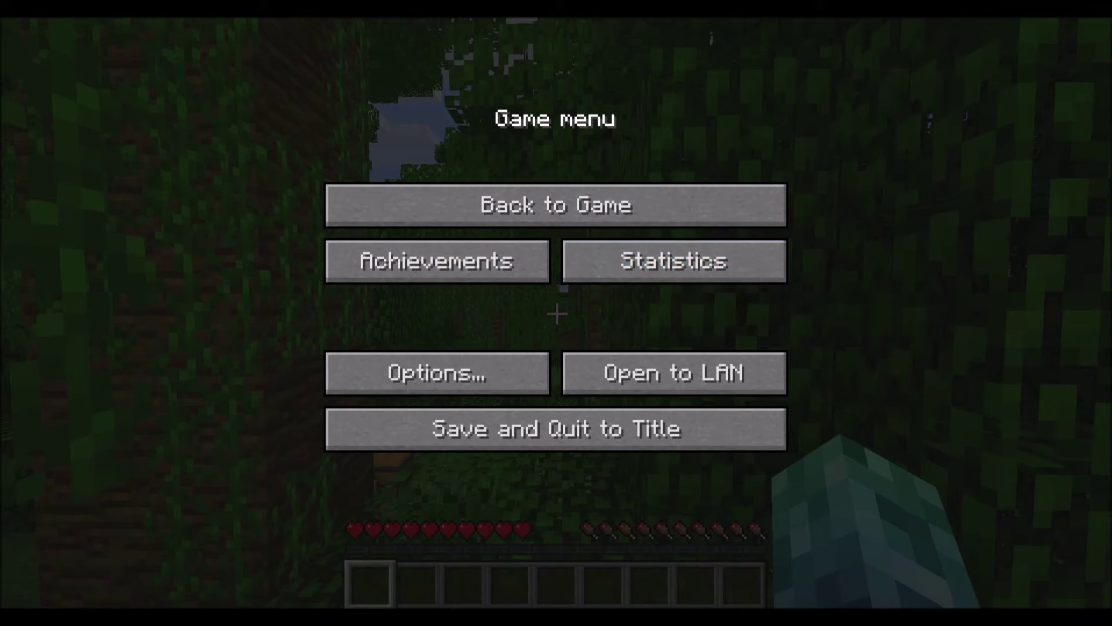
pyautogui.click(438, 365)
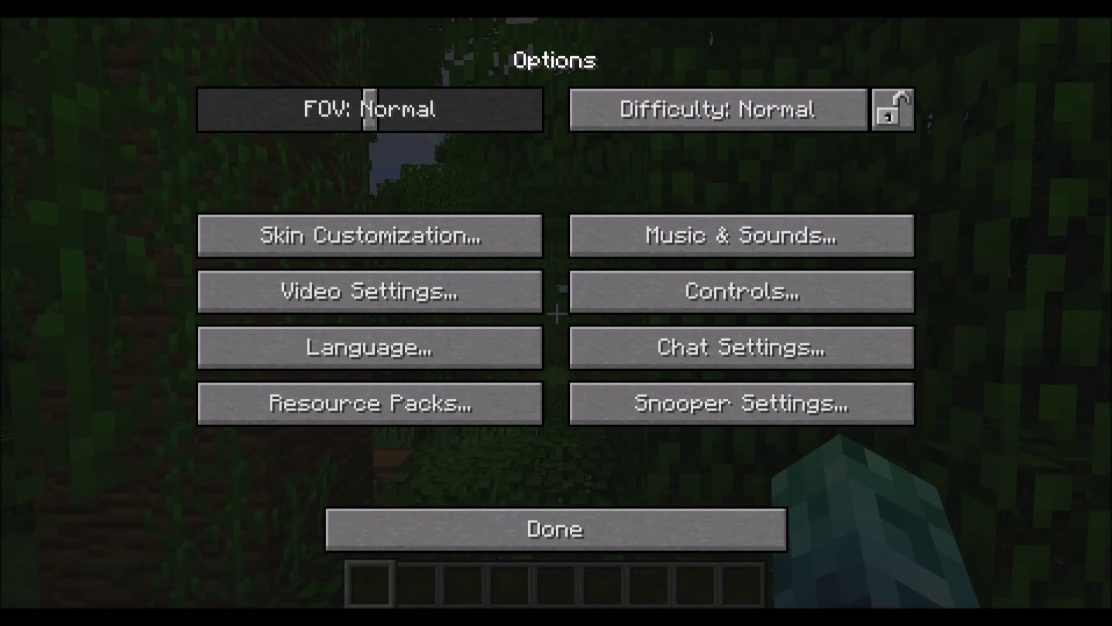
pyautogui.click(370, 292)
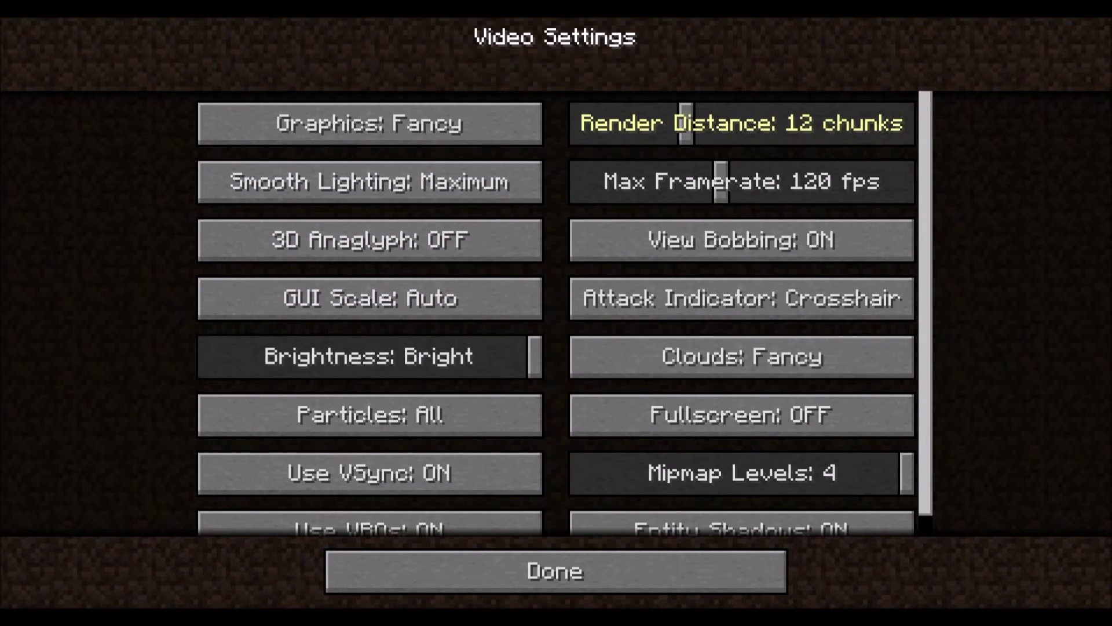
pyautogui.moveTo(686, 123); pyautogui.dragTo(579, 123)
pyautogui.click(555, 557)
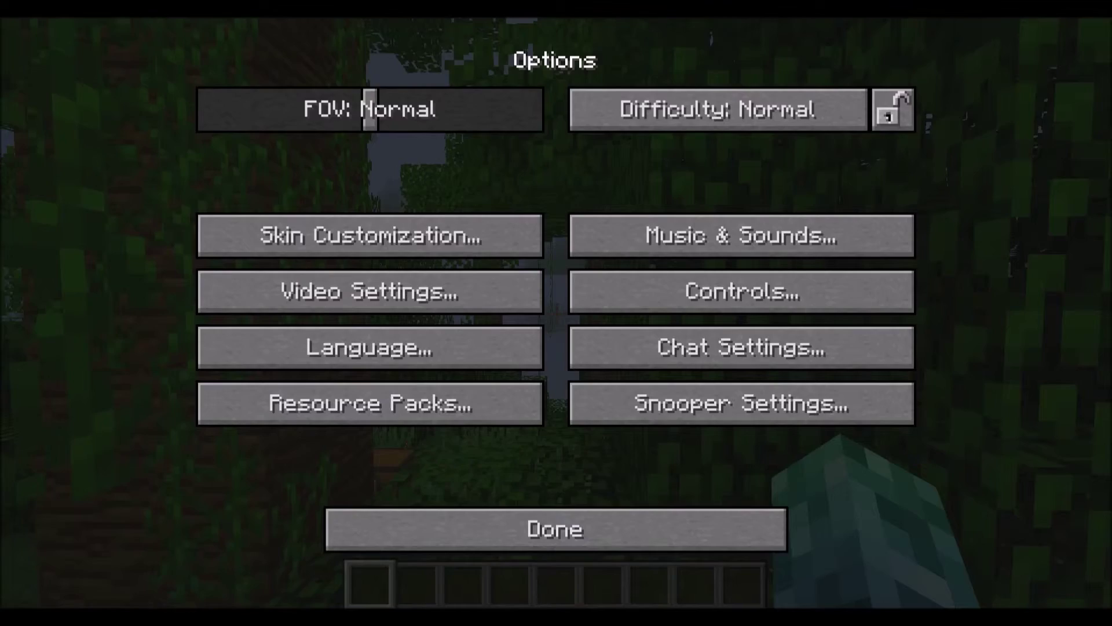
pyautogui.click(555, 529)
pyautogui.click(556, 204)
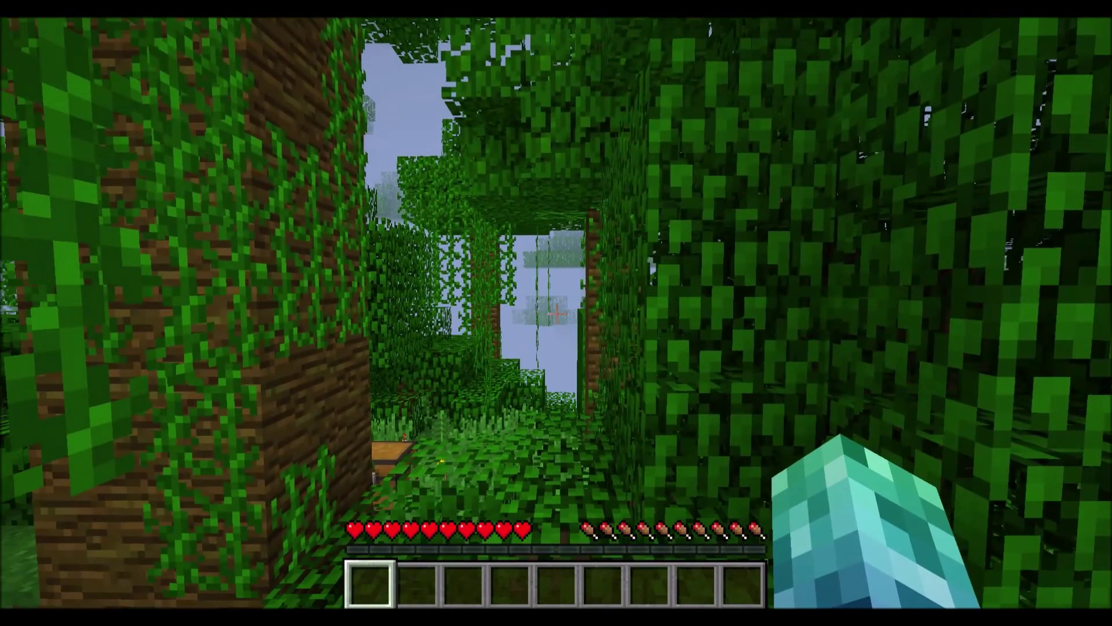
# Restore Render Distance to 12 chunks and return to the Game menu.
pyautogui.press('Escape')
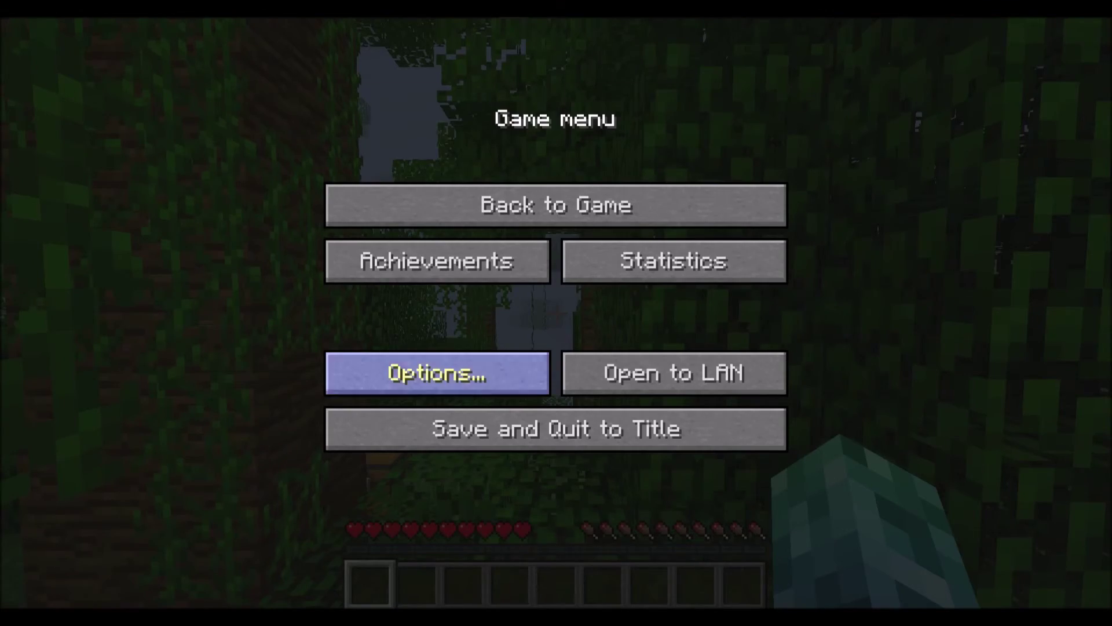
pyautogui.click(437, 373)
pyautogui.click(370, 292)
pyautogui.moveTo(577, 124); pyautogui.dragTo(687, 123)
pyautogui.click(556, 571)
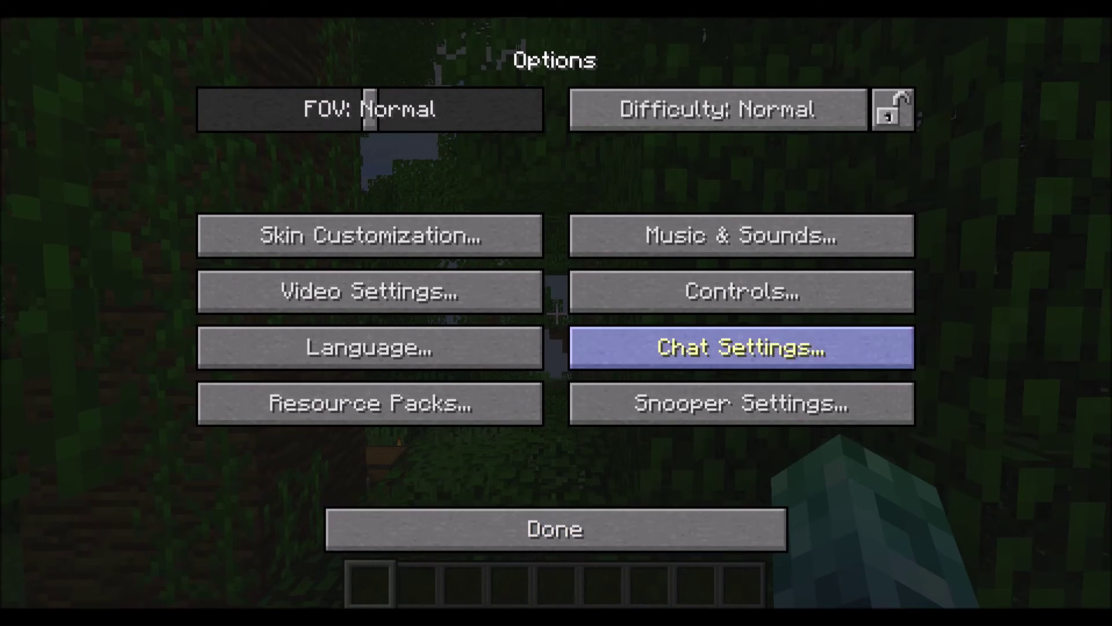
pyautogui.click(556, 529)
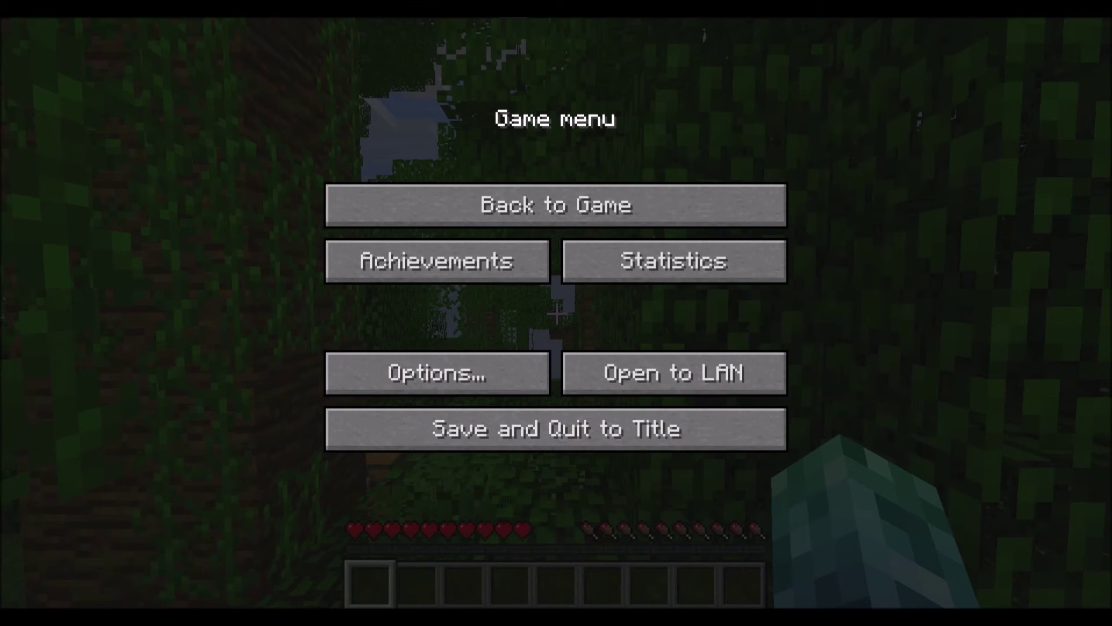